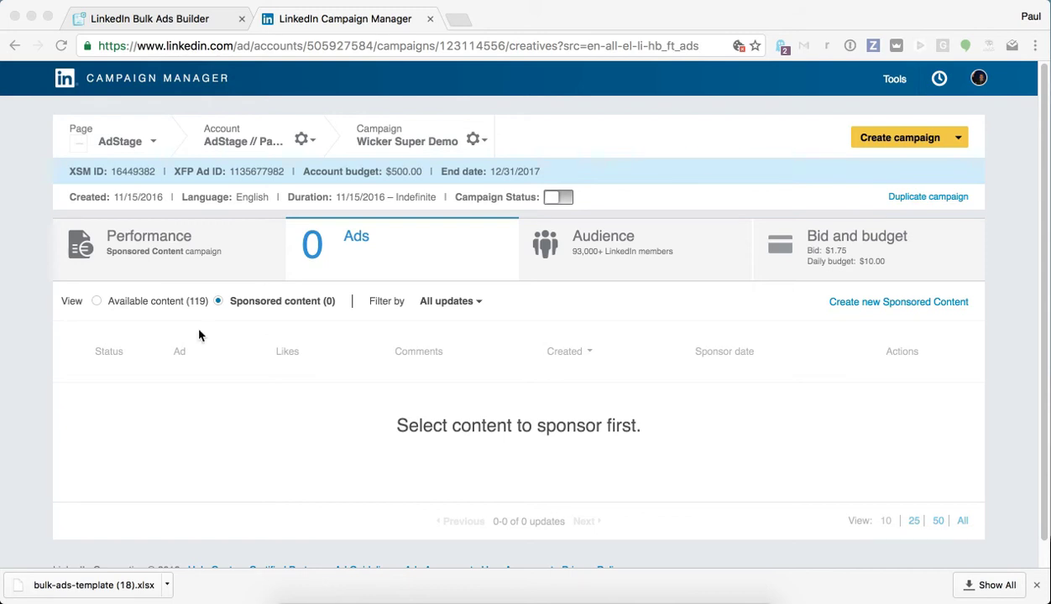
# Step: Start with the AdStage company account and download the bulk upload template
pyautogui.click(168, 19)
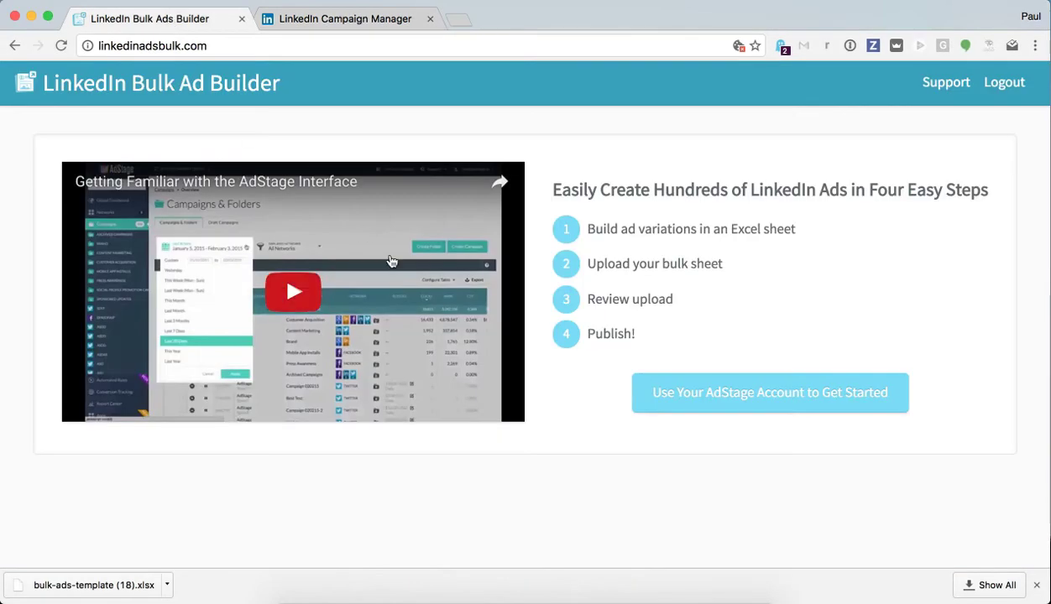
pyautogui.click(782, 403)
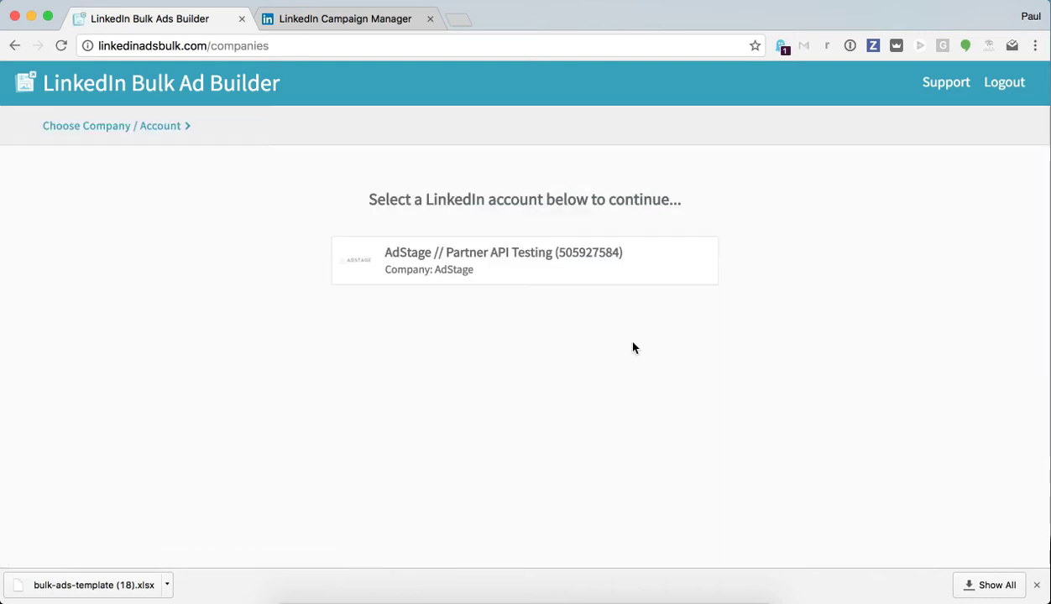
pyautogui.click(470, 262)
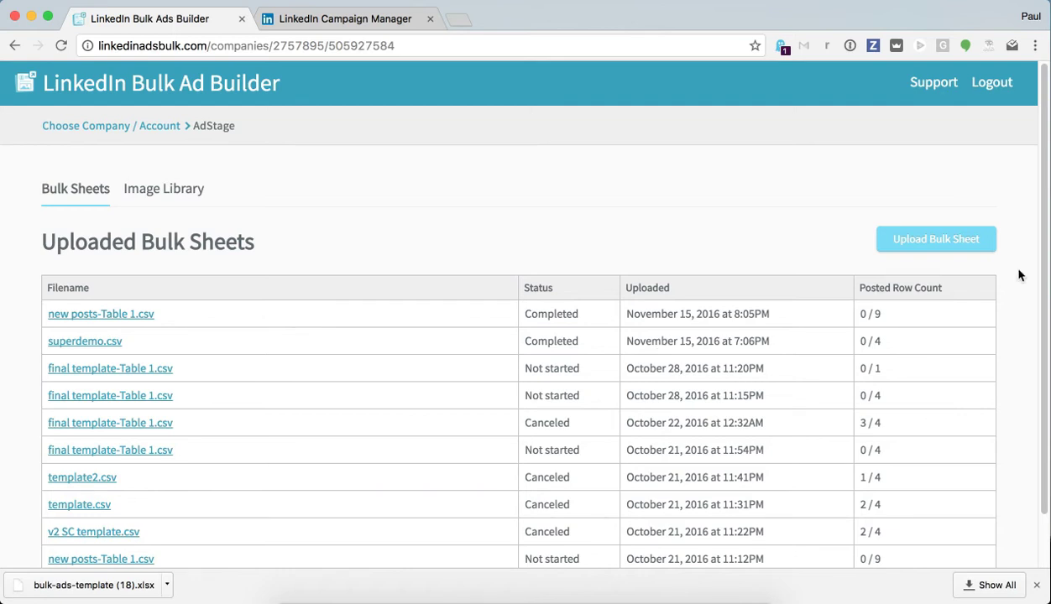
pyautogui.click(927, 240)
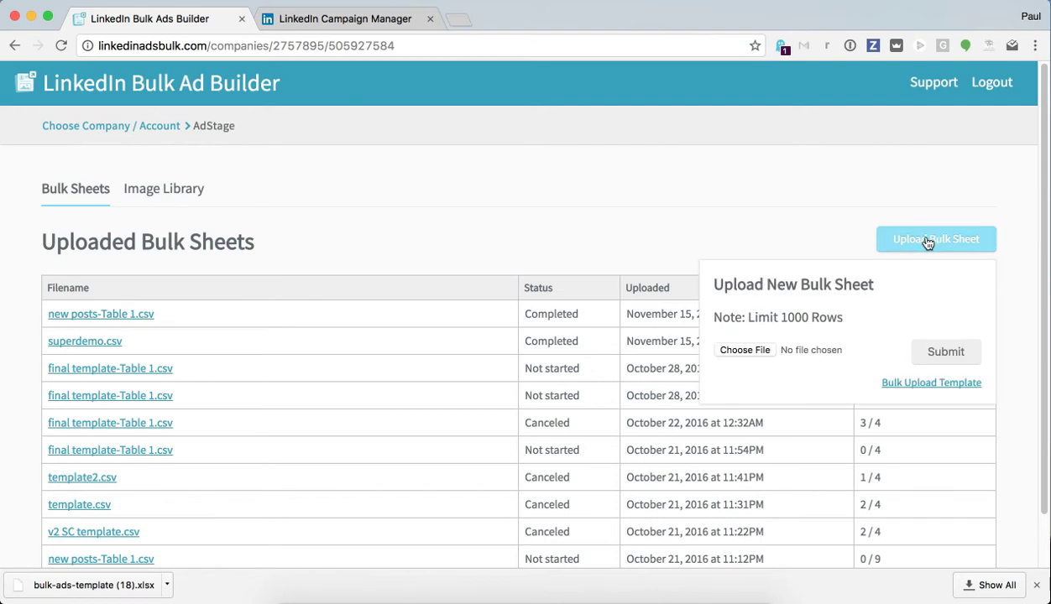
pyautogui.click(948, 383)
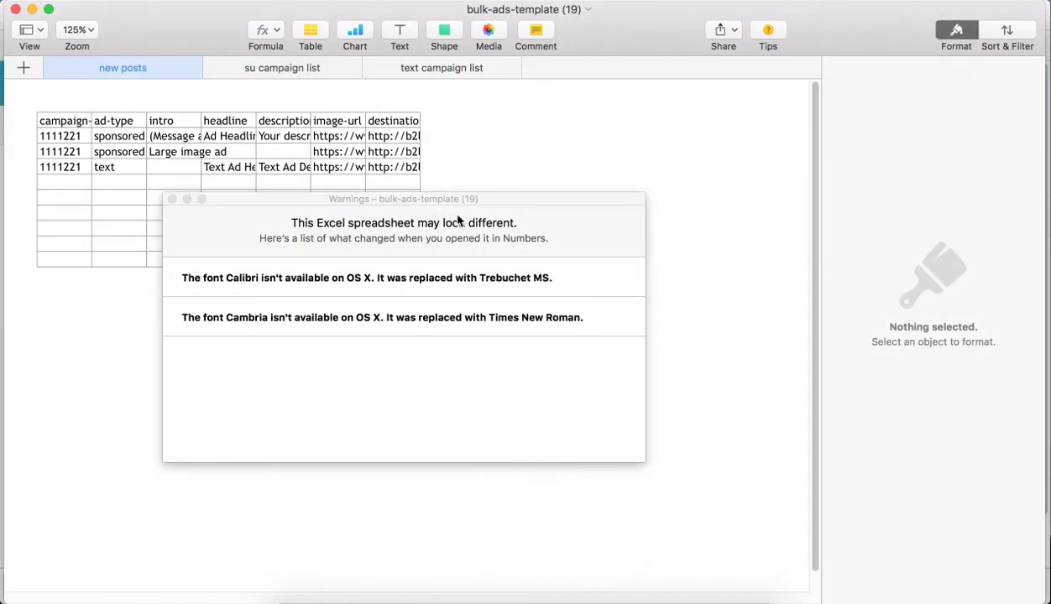
# Step: Dismiss the font warnings and widen every column of the template table
pyautogui.click(170, 199)
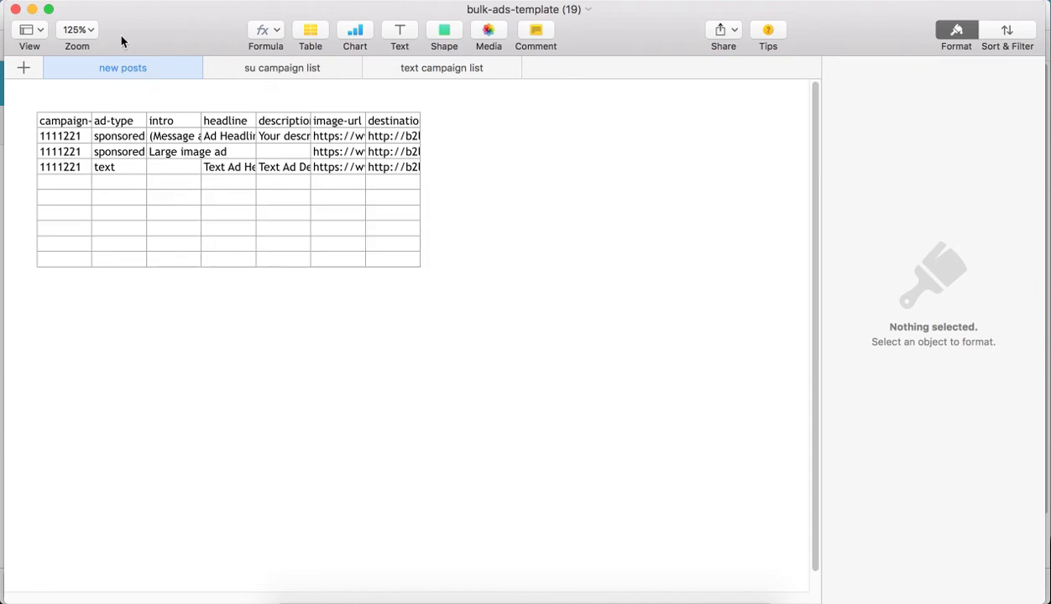
pyautogui.click(87, 123)
pyautogui.moveTo(67, 100)
pyautogui.mouseDown()
pyautogui.moveTo(419, 98)
pyautogui.moveTo(560, 113)
pyautogui.mouseUp()
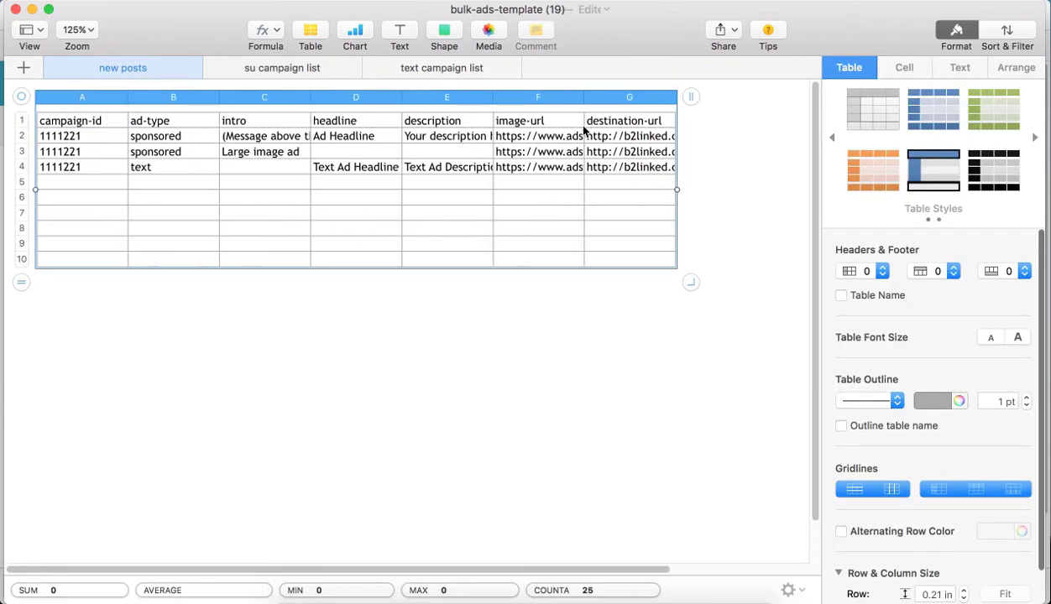
# Step: Review the ad types in rows 2–4 and the full image URL in cell F2
pyautogui.click(157, 141)
pyautogui.click(198, 155)
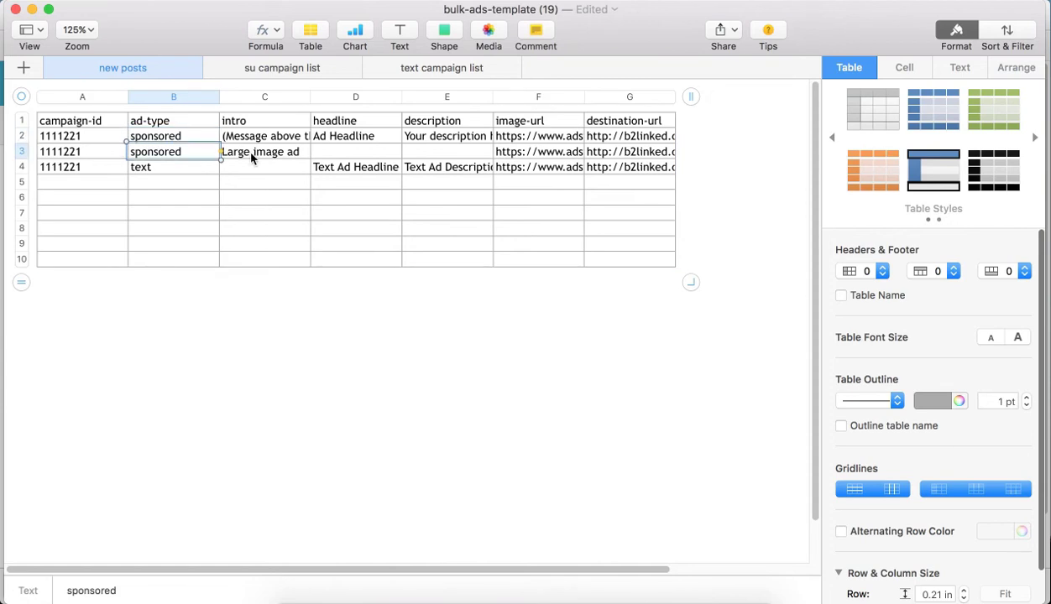
pyautogui.click(189, 167)
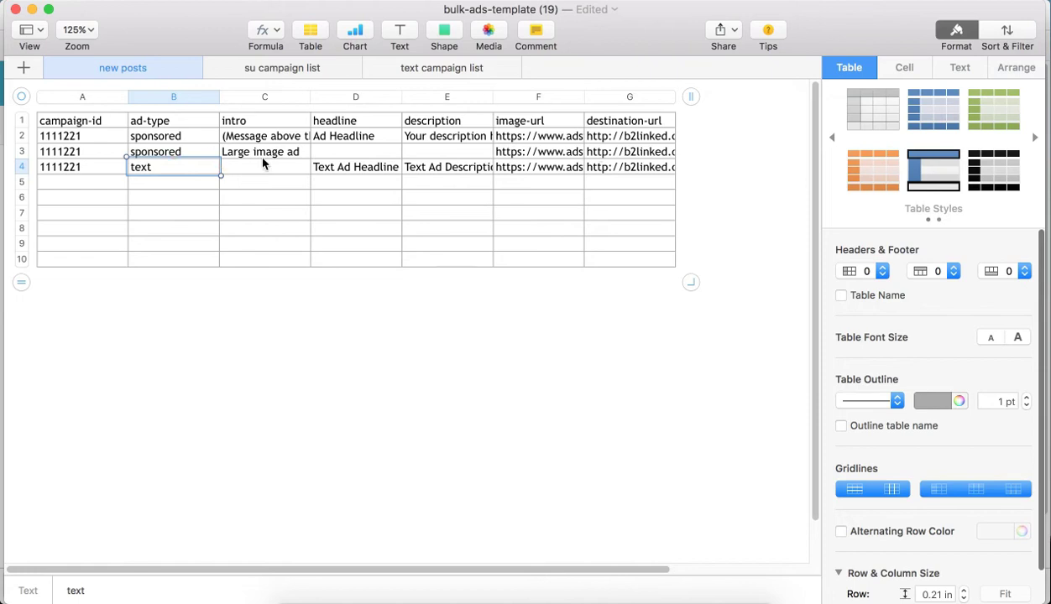
pyautogui.click(573, 140)
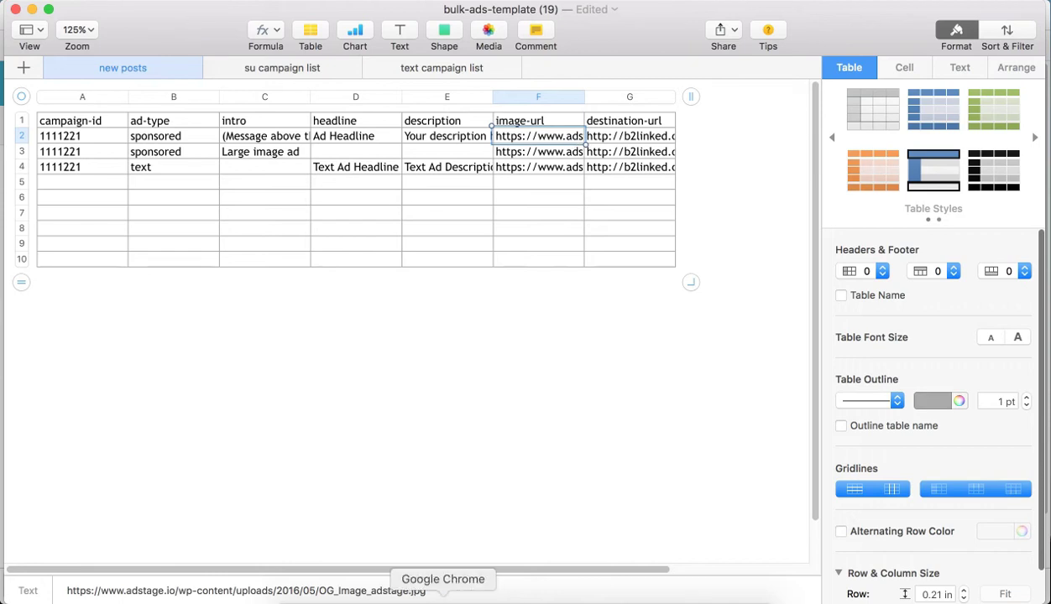
pyautogui.click(443, 598)
# Step: Close the upload form and review the hosted image URL in the Image Library
pyautogui.click(375, 121)
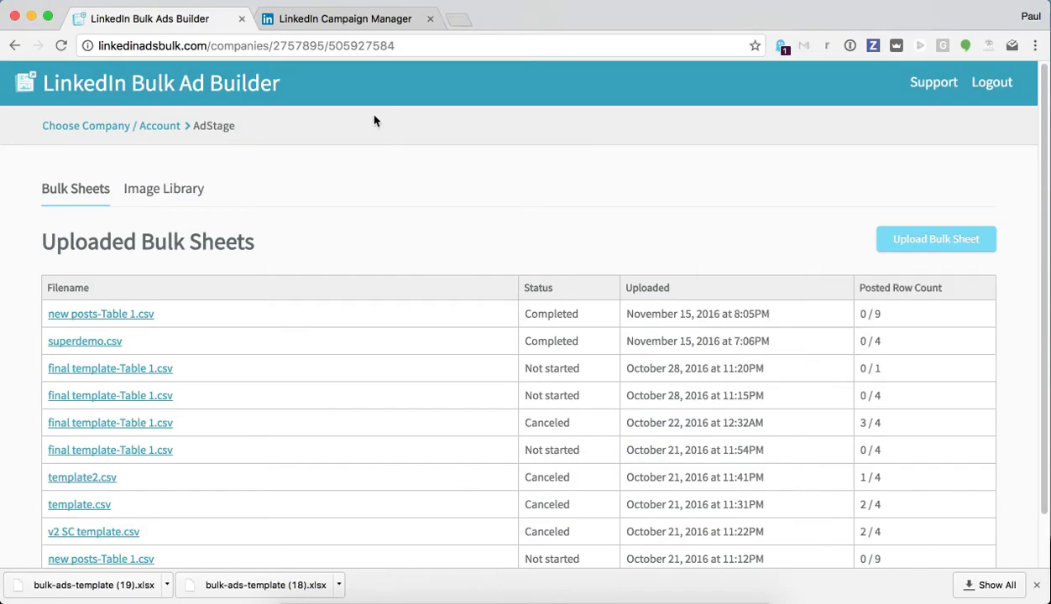
pyautogui.click(174, 190)
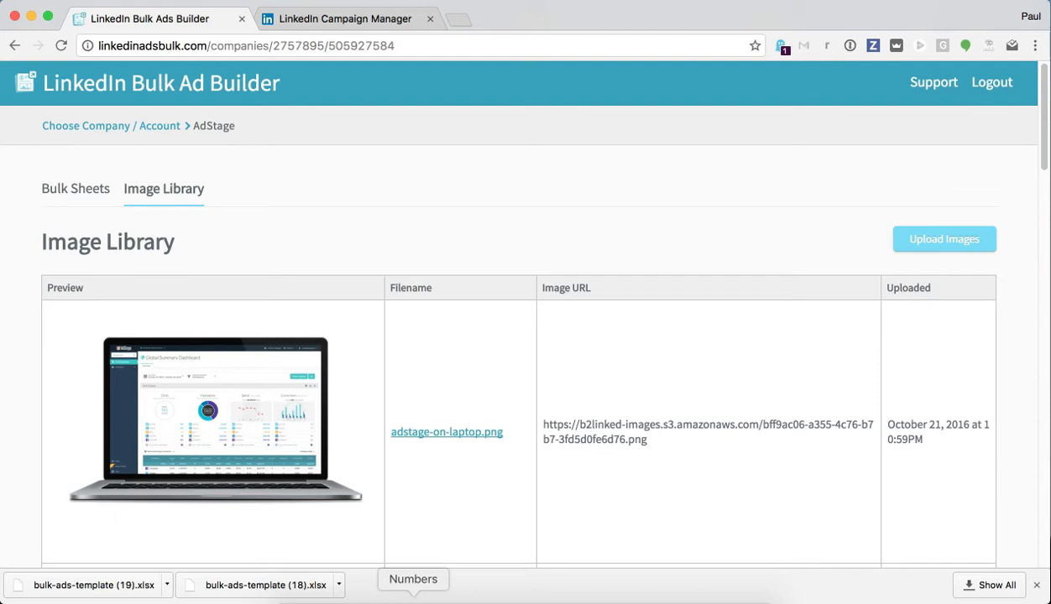
pyautogui.click(413, 597)
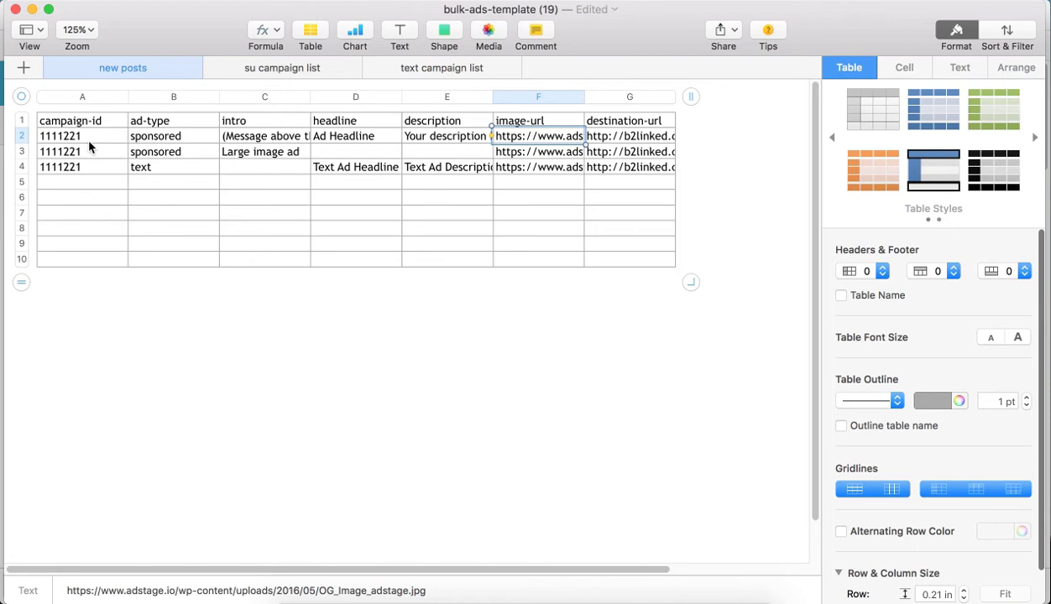
# Step: On the su campaign list sheet, widen columns A and B and check campaign ID 123114556
pyautogui.click(284, 67)
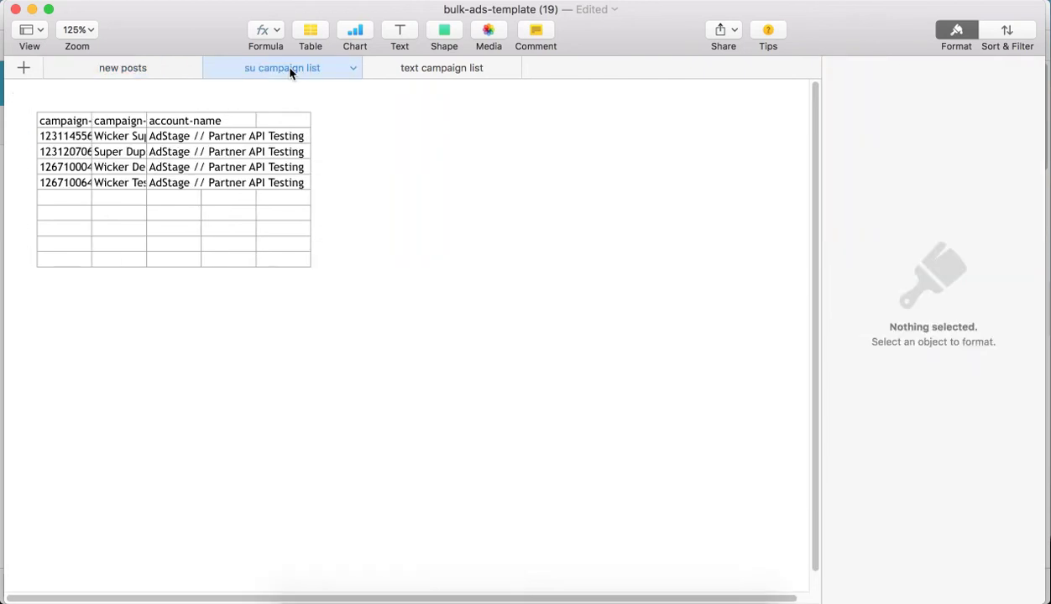
pyautogui.moveTo(63, 139); pyautogui.dragTo(67, 183)
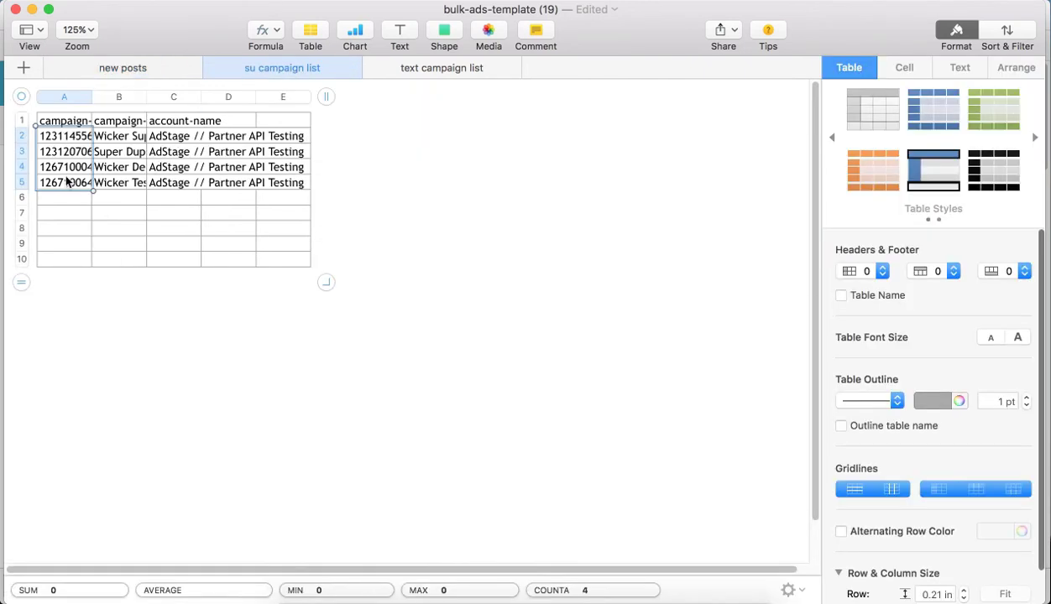
pyautogui.moveTo(92, 98); pyautogui.dragTo(122, 98)
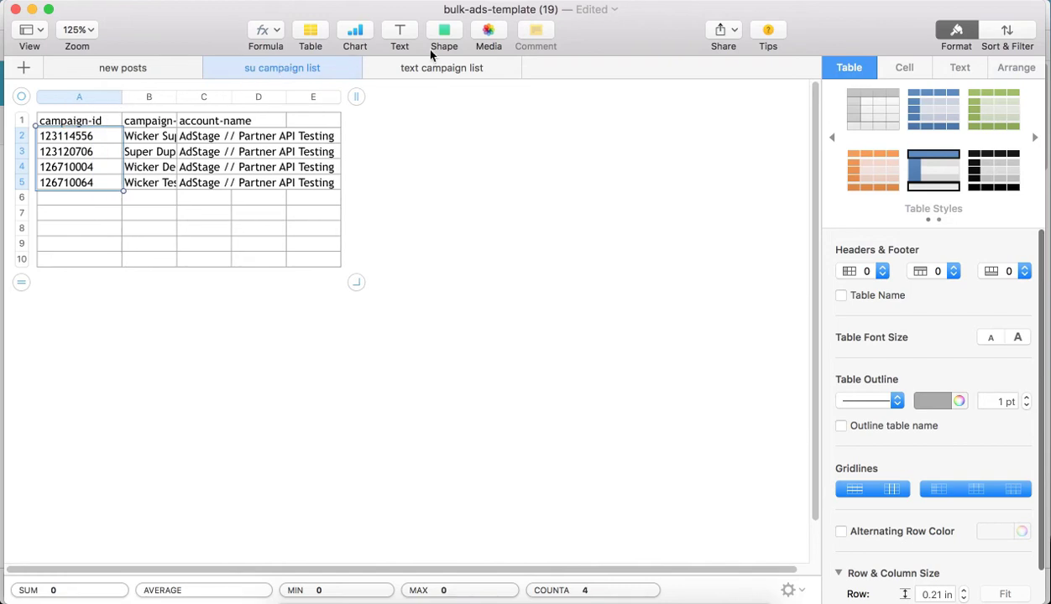
pyautogui.click(72, 137)
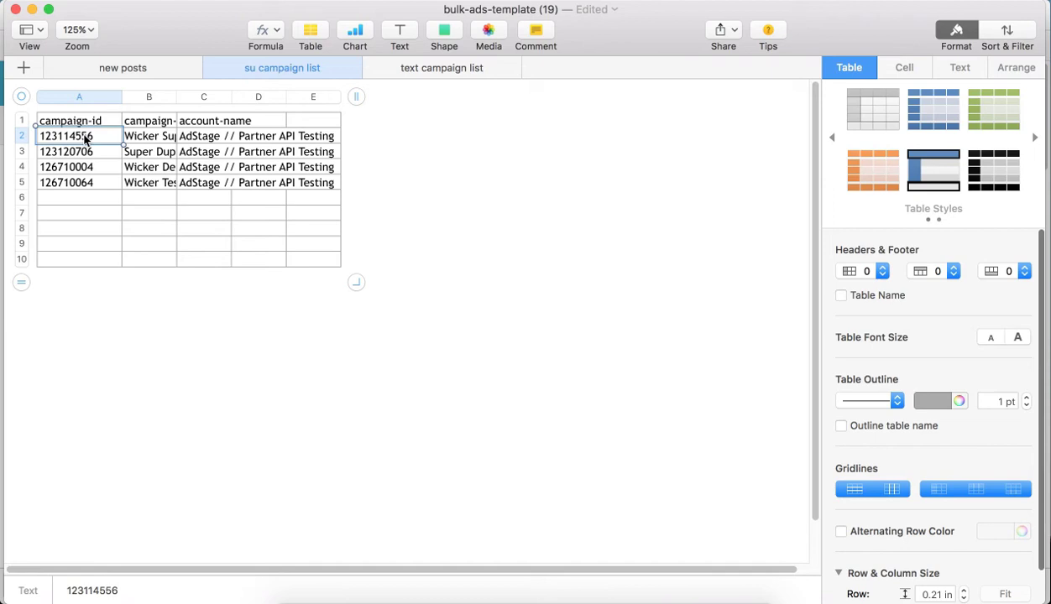
pyautogui.moveTo(177, 96); pyautogui.dragTo(244, 98)
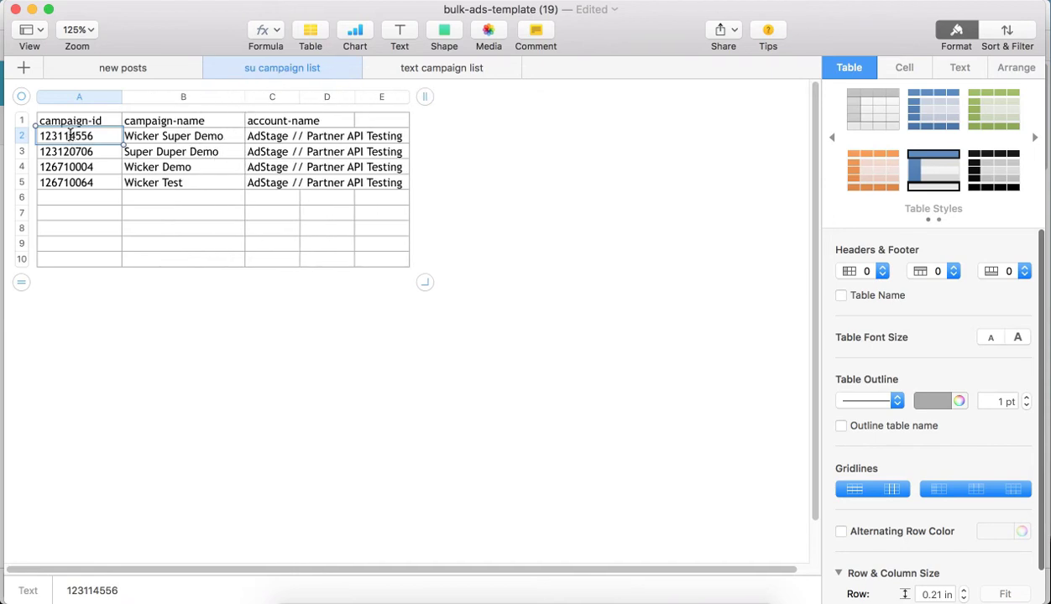
# Step: On the new posts sheet, review the campaign IDs and intros in rows 2–5
pyautogui.moveTo(122, 68)
pyautogui.click(104, 69)
pyautogui.moveTo(96, 136); pyautogui.dragTo(96, 166)
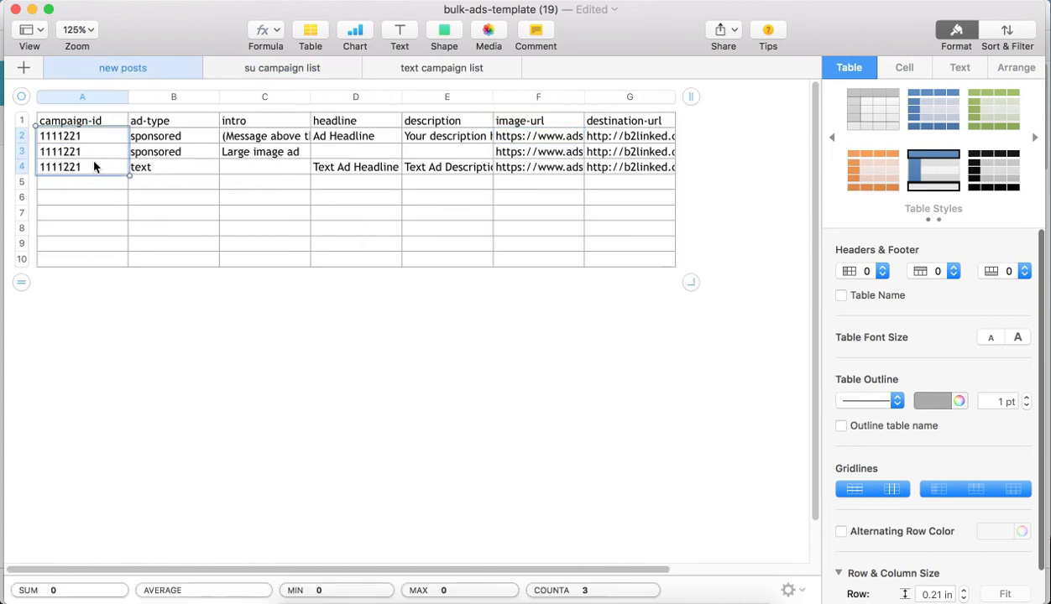
pyautogui.click(32, 10)
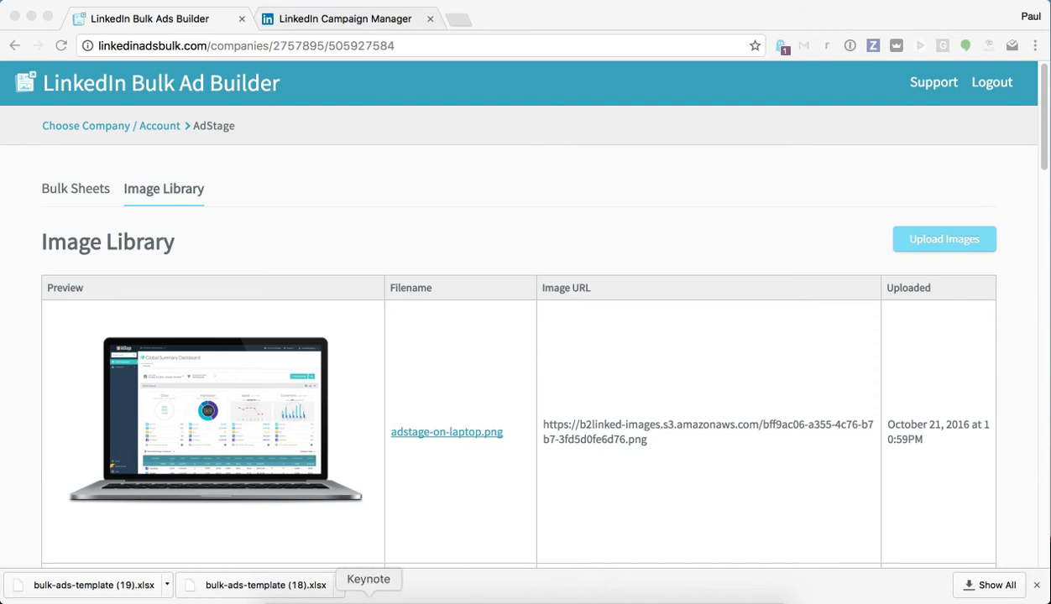
pyautogui.click(398, 597)
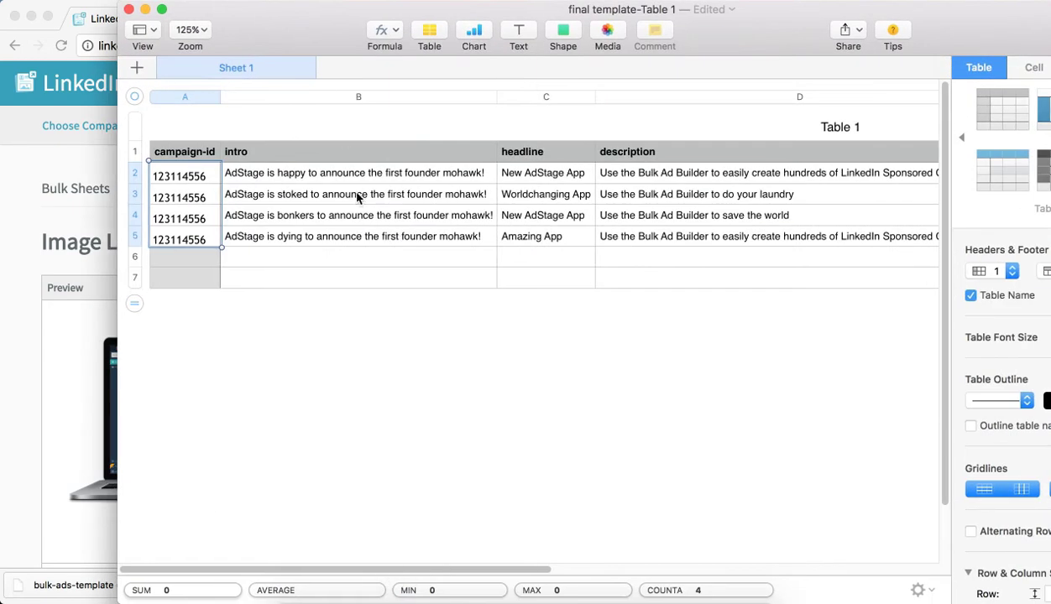
pyautogui.moveTo(335, 181); pyautogui.dragTo(332, 241)
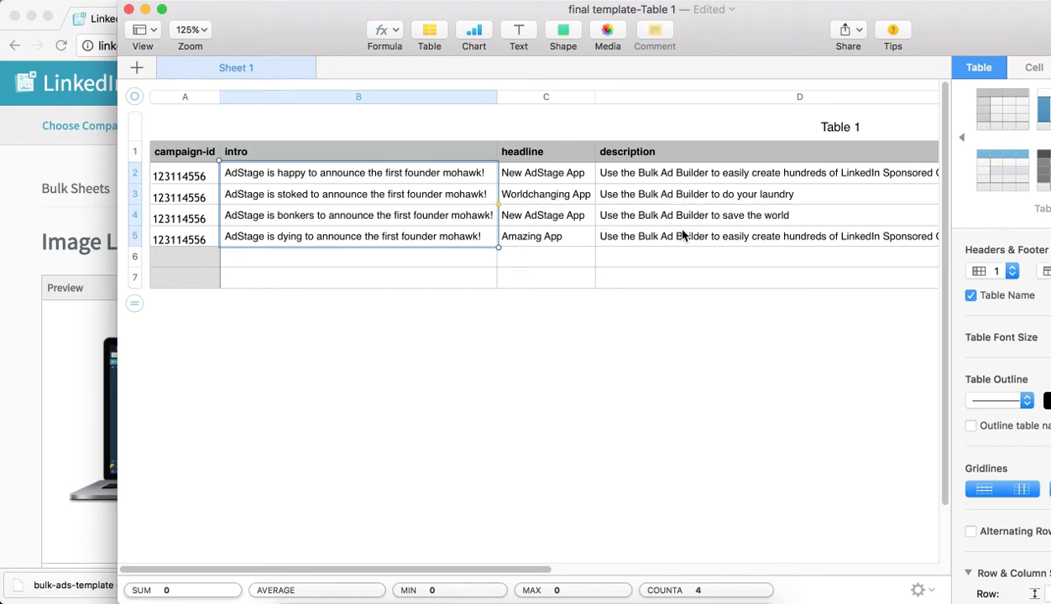
pyautogui.click(188, 174)
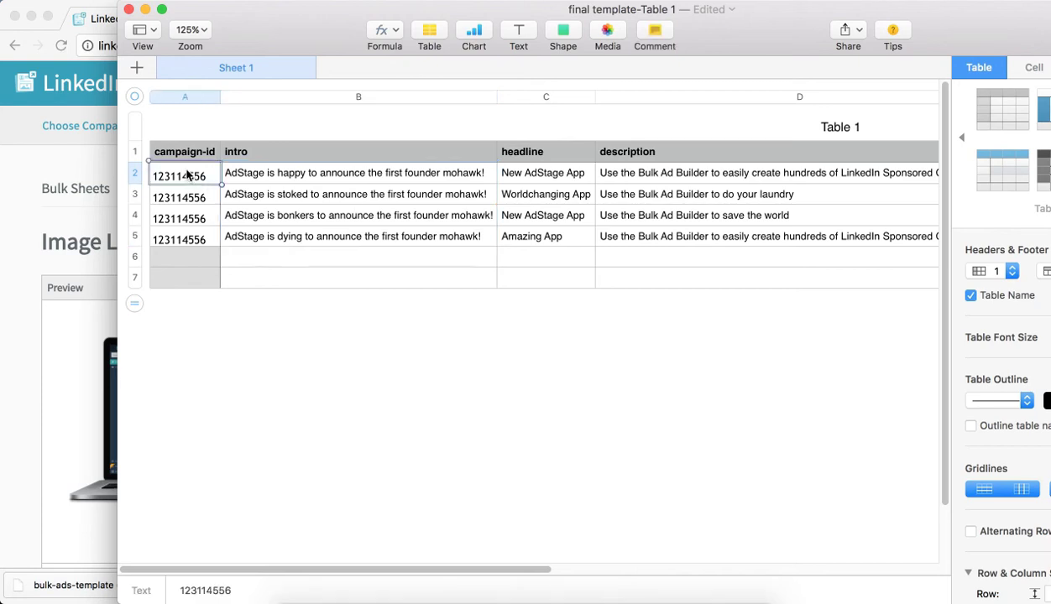
pyautogui.click(146, 9)
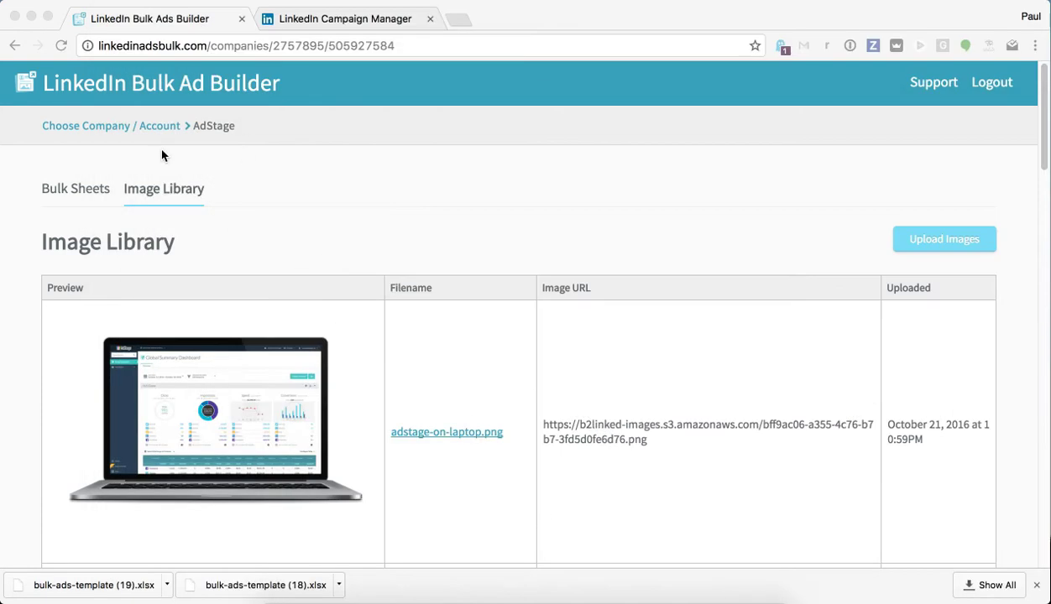
# Step: Upload new posts-Table 1.csv as a bulk sheet and submit it
pyautogui.click(82, 195)
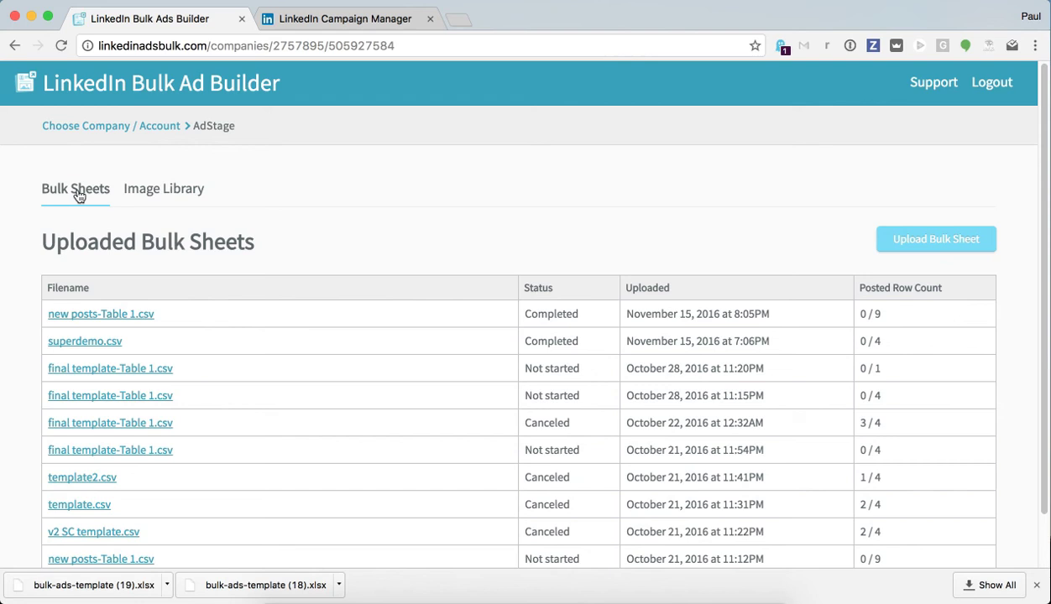
pyautogui.click(911, 240)
pyautogui.click(744, 351)
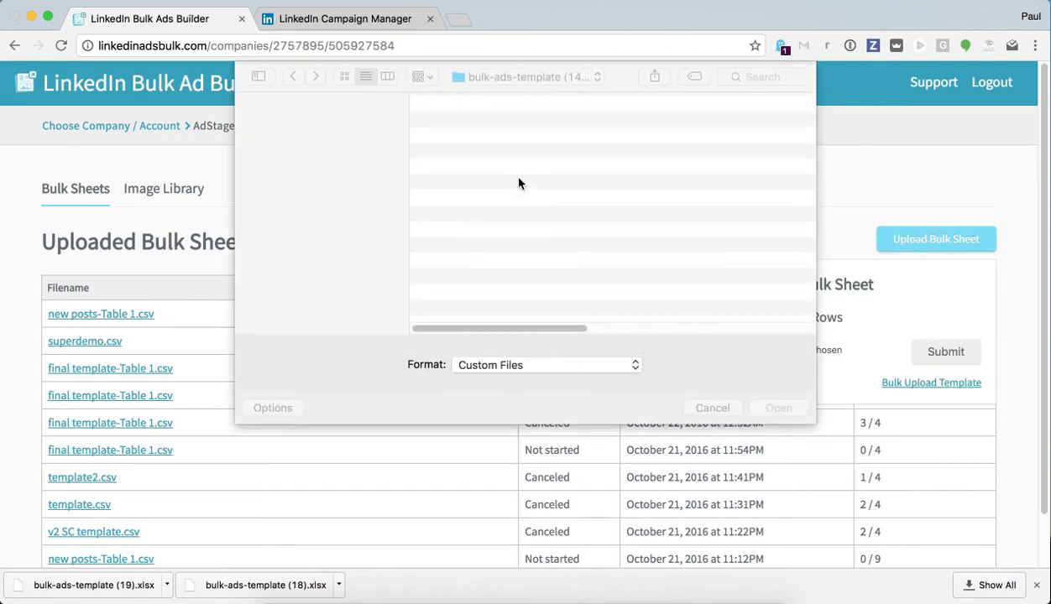
pyautogui.doubleClick(518, 122)
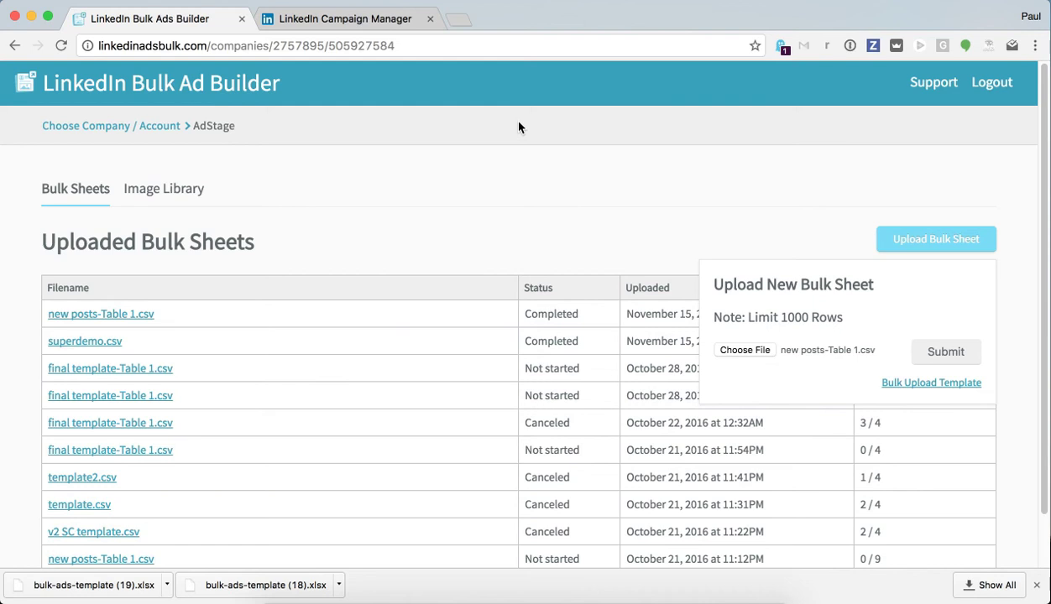
pyautogui.click(940, 352)
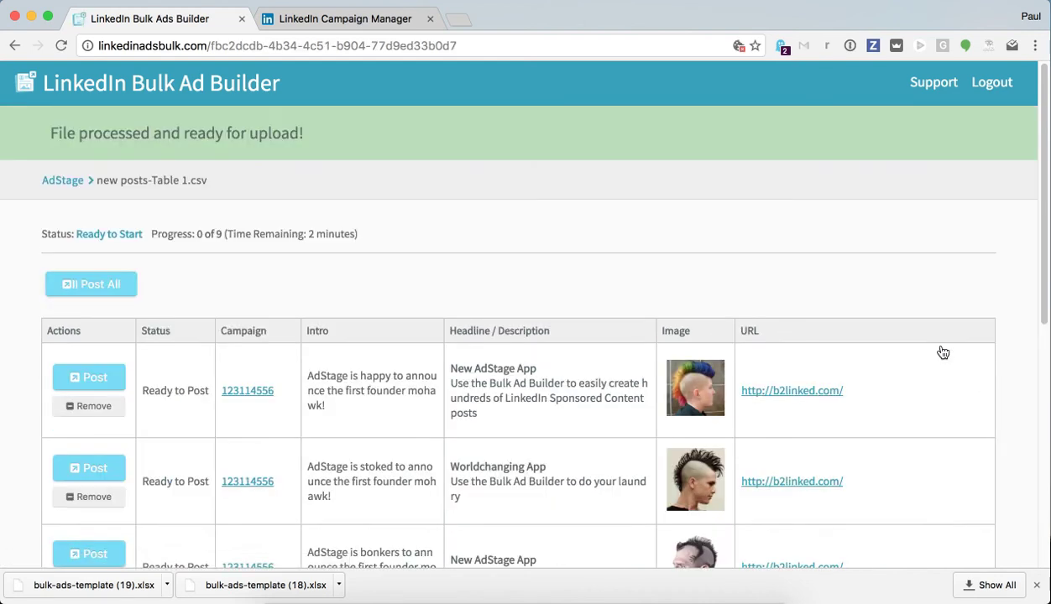
# Step: Post all ads from the uploaded sheet to the campaign
pyautogui.scroll(-3, 340, 348)
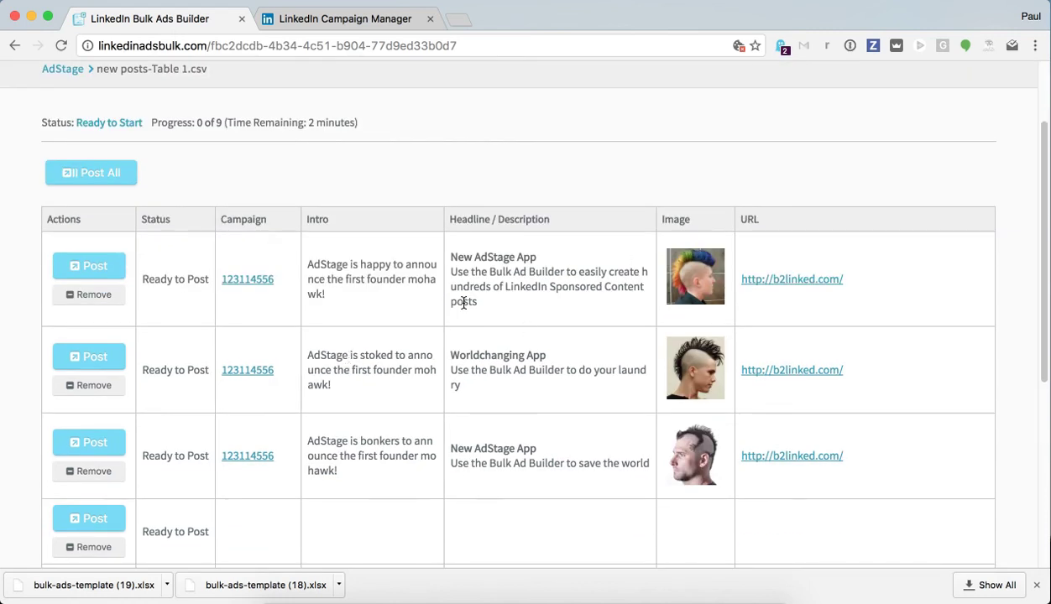
pyautogui.scroll(2, 393, 260)
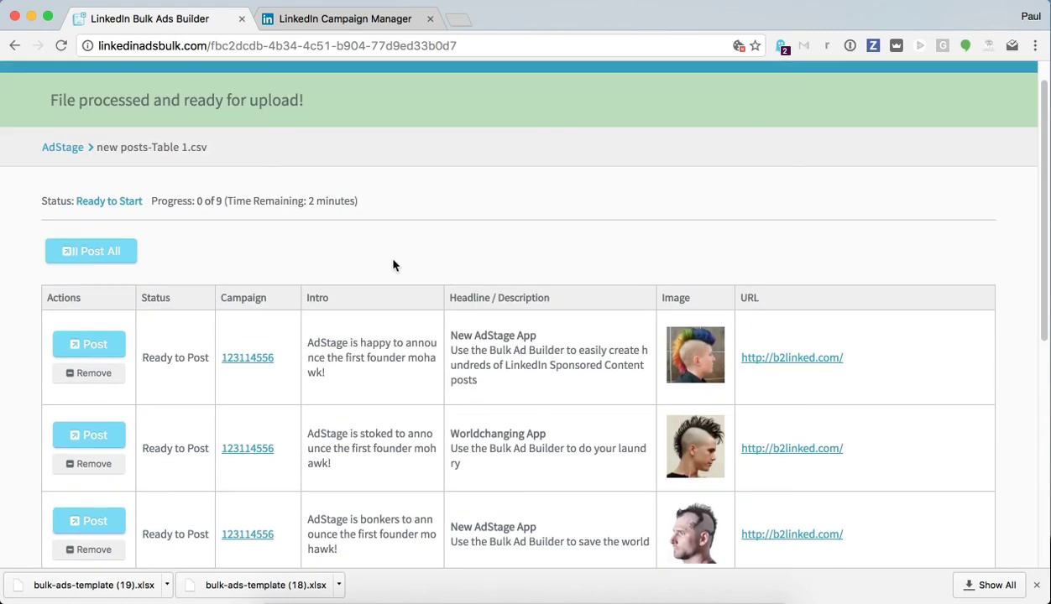
pyautogui.scroll(-2, 393, 266)
pyautogui.click(79, 157)
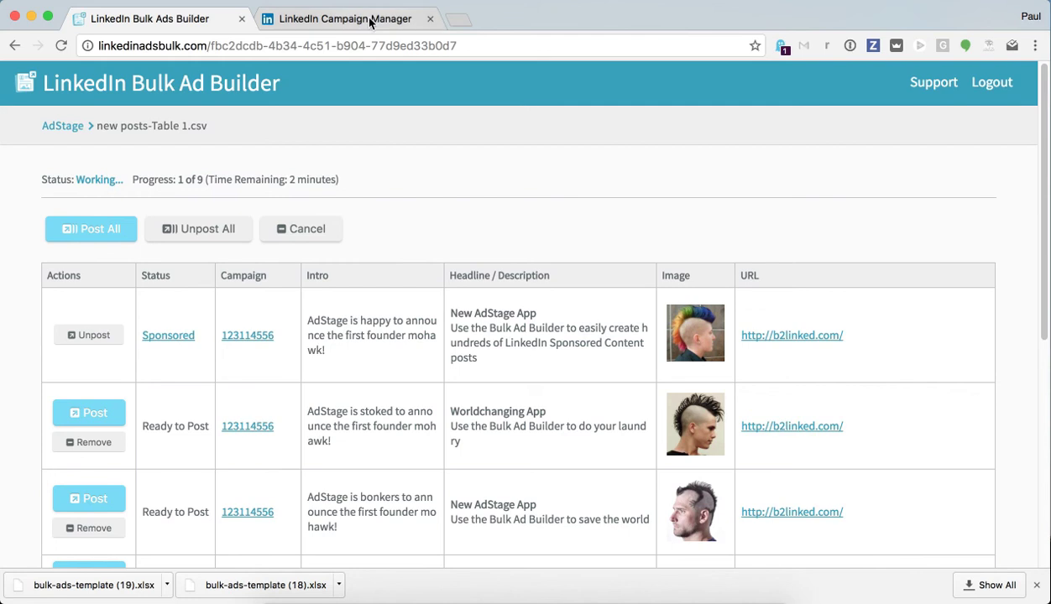
# Step: Reload the Campaign Manager ads list and confirm two newly posted ads are active
pyautogui.click(359, 18)
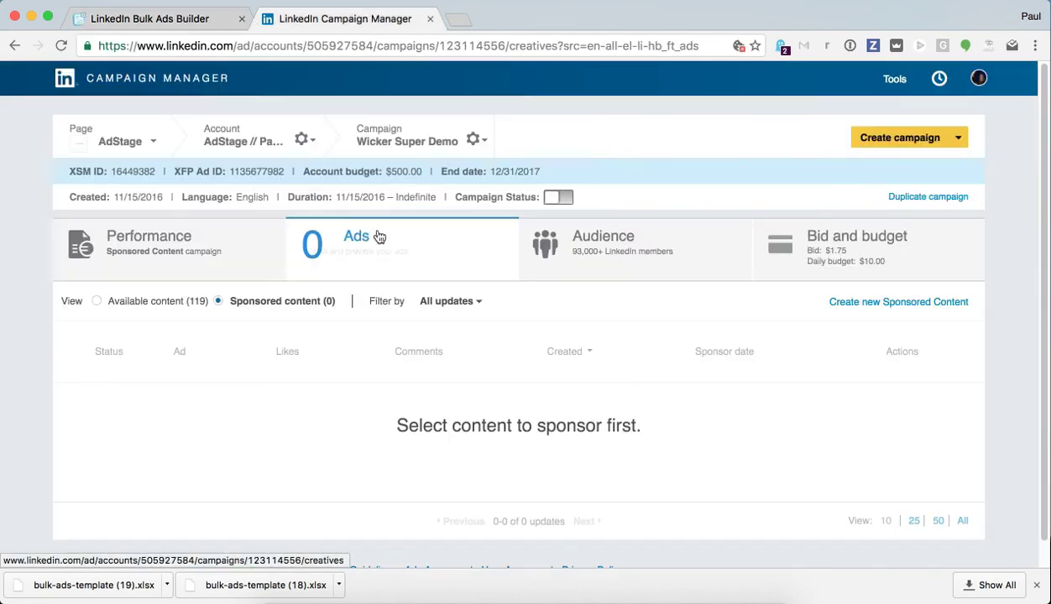
pyautogui.click(60, 47)
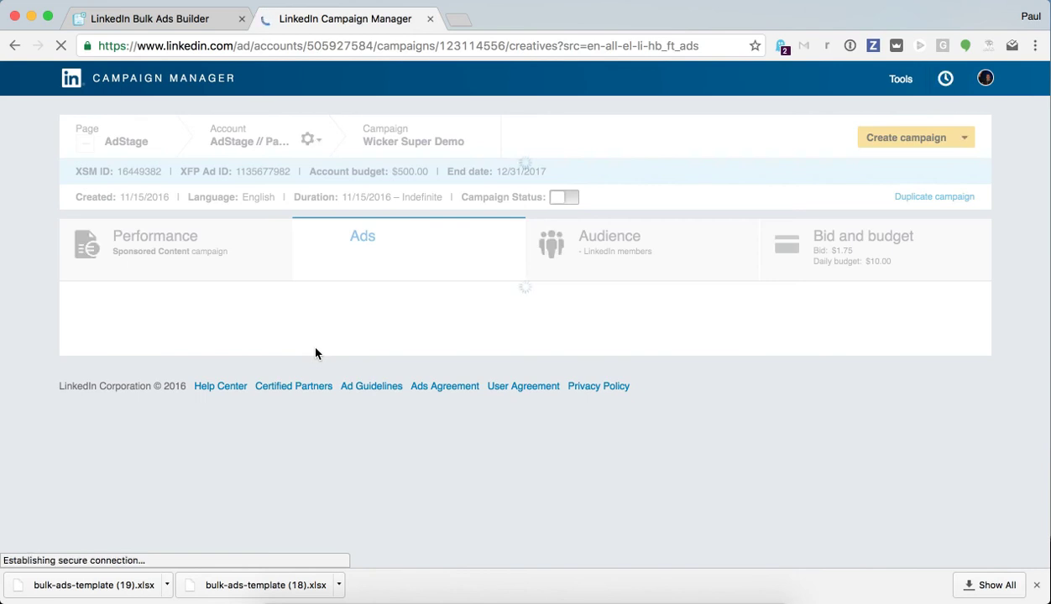
pyautogui.scroll(-3, 380, 399)
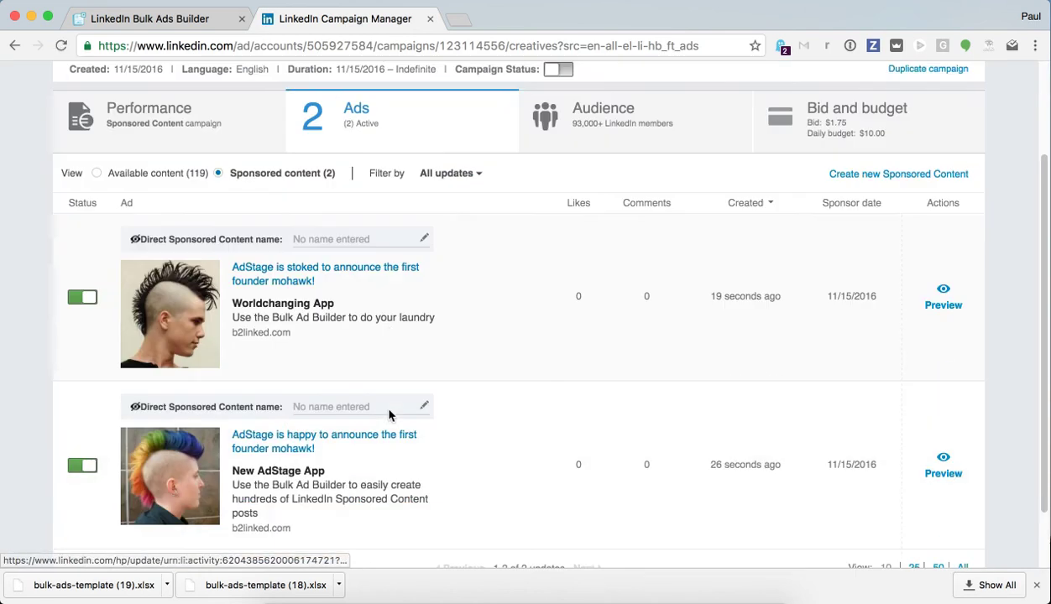
pyautogui.scroll(3, 379, 399)
pyautogui.click(167, 19)
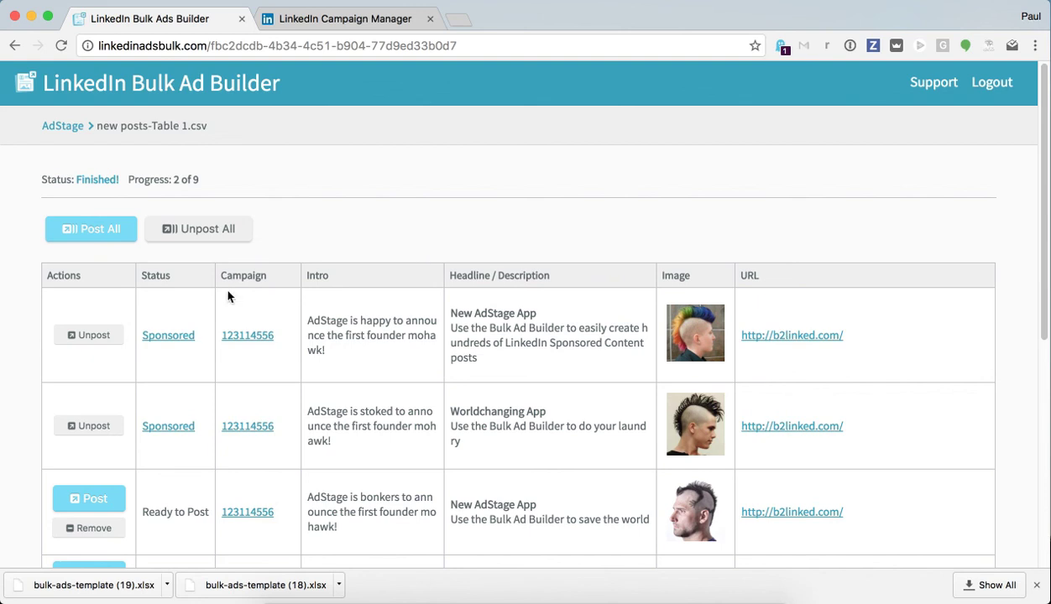
# Step: Unpost the 'happy to announce' New AdStage App ad and confirm the removal
pyautogui.click(88, 336)
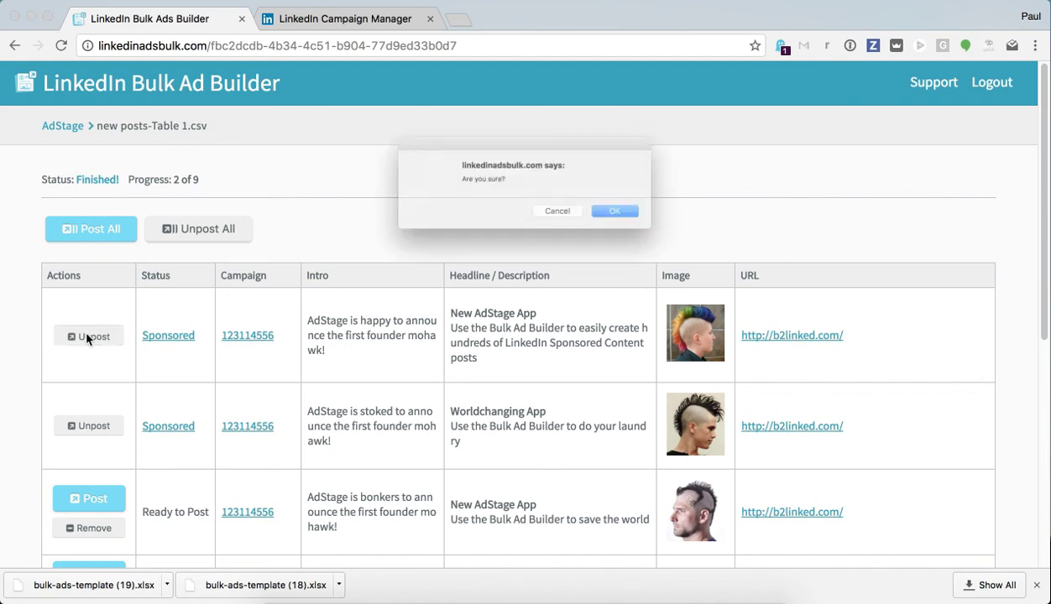
pyautogui.click(670, 225)
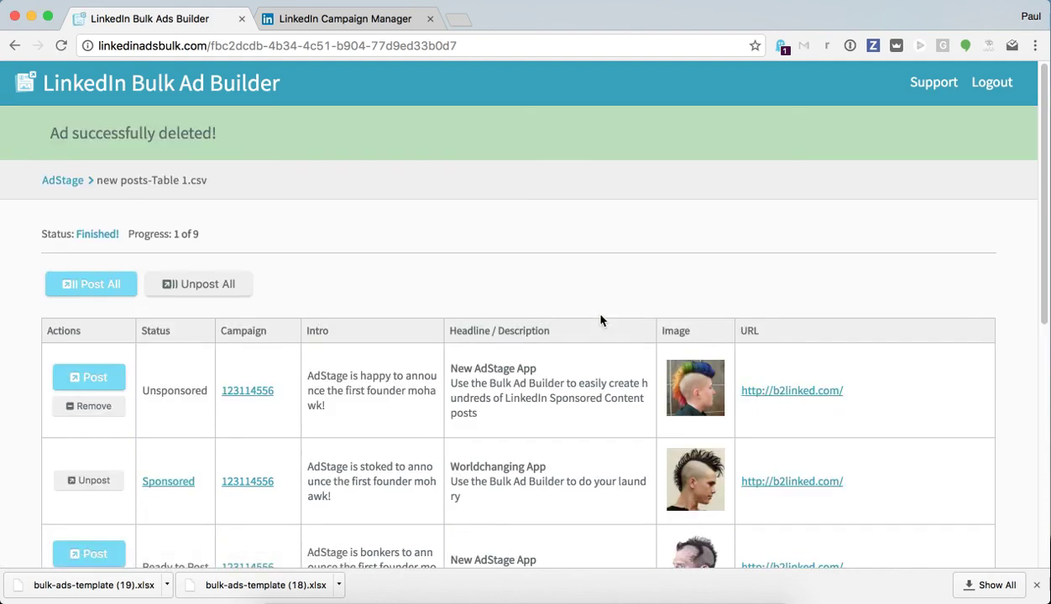
pyautogui.click(322, 18)
# Step: Reload Campaign Manager to verify only the Worldchanging App ad remains active
pyautogui.click(60, 45)
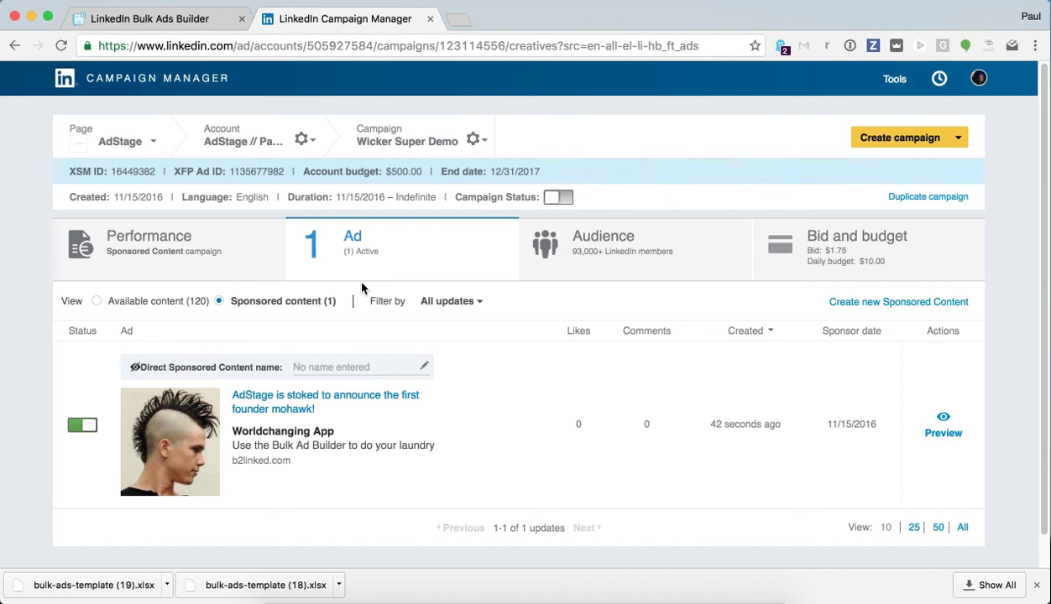
pyautogui.click(195, 20)
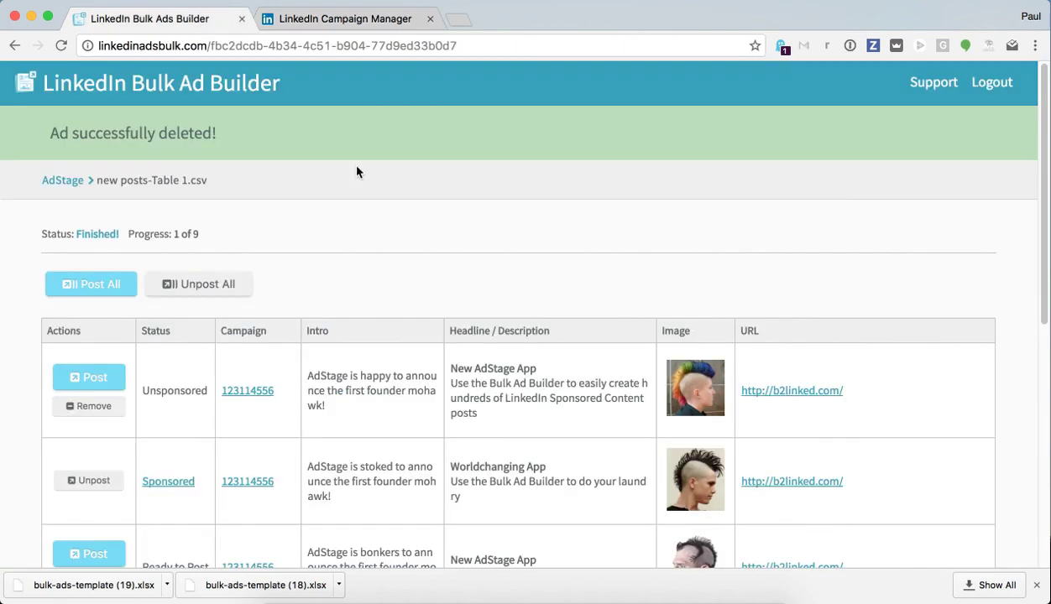